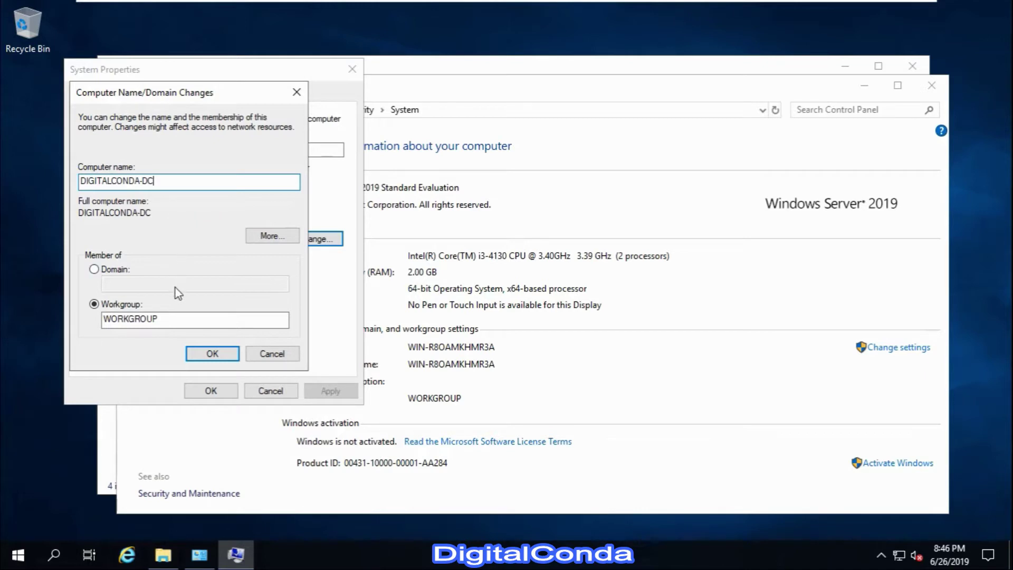
# Apply the computer name DIGITALCONDA-DC in WORKGROUP, acknowledge the required restart, and close the system properties
pyautogui.click(213, 353)
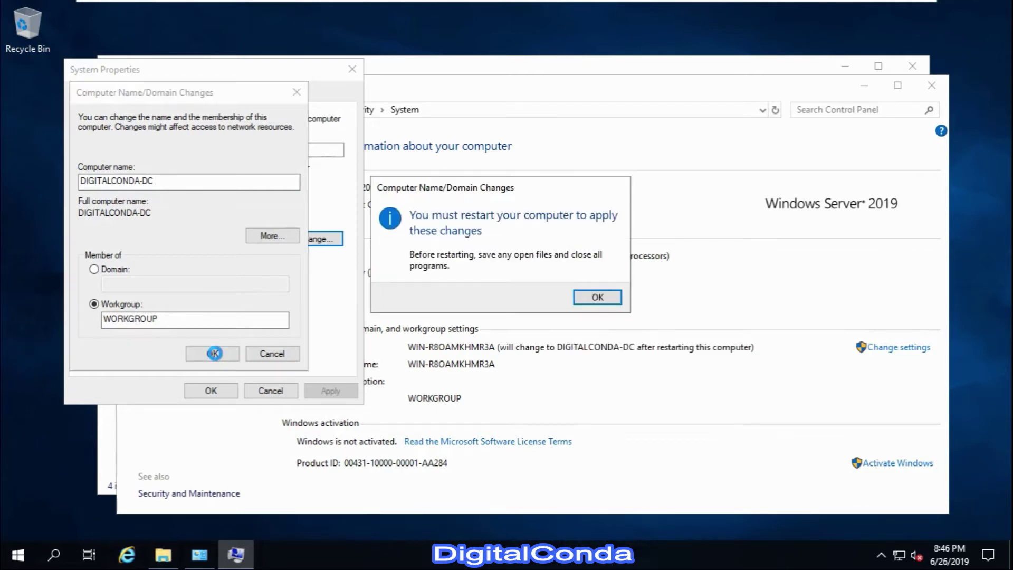
pyautogui.click(595, 309)
pyautogui.click(229, 389)
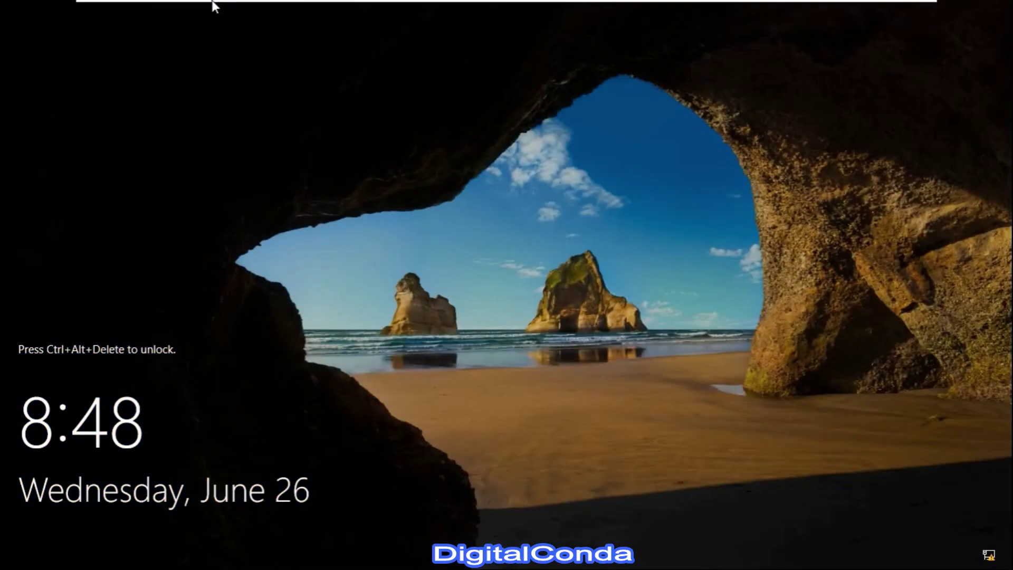
# Unlock the restarted server and sign in with the account password
pyautogui.press('ctrl+alt+Insert')
pyautogui.write('••')
pyautogui.press('Return')
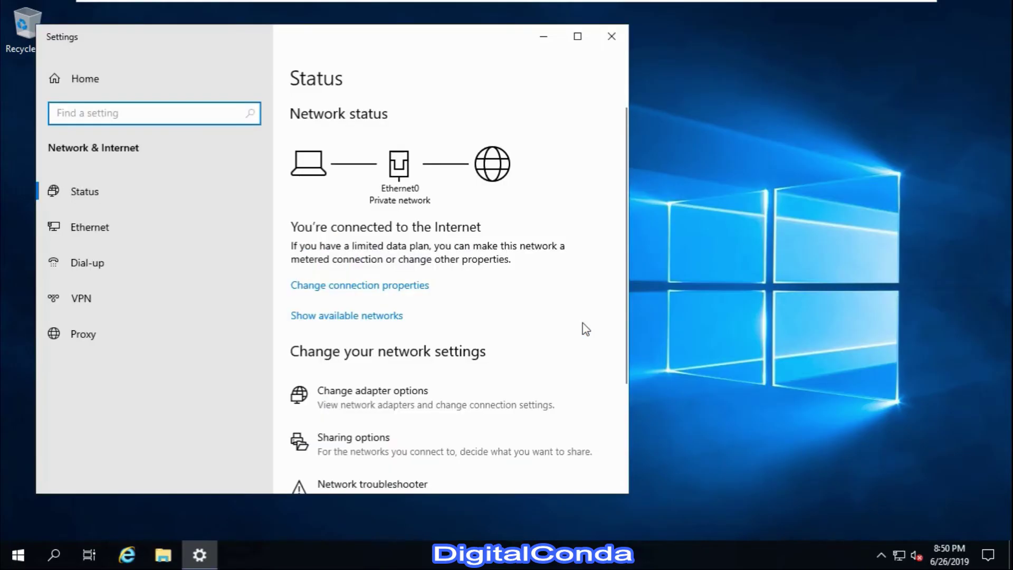
# Open the TCP/IPv4 properties of the Ethernet0 connection and switch it to a manually specified IP address
pyautogui.scroll(-3, 503, 326)
pyautogui.click(394, 414)
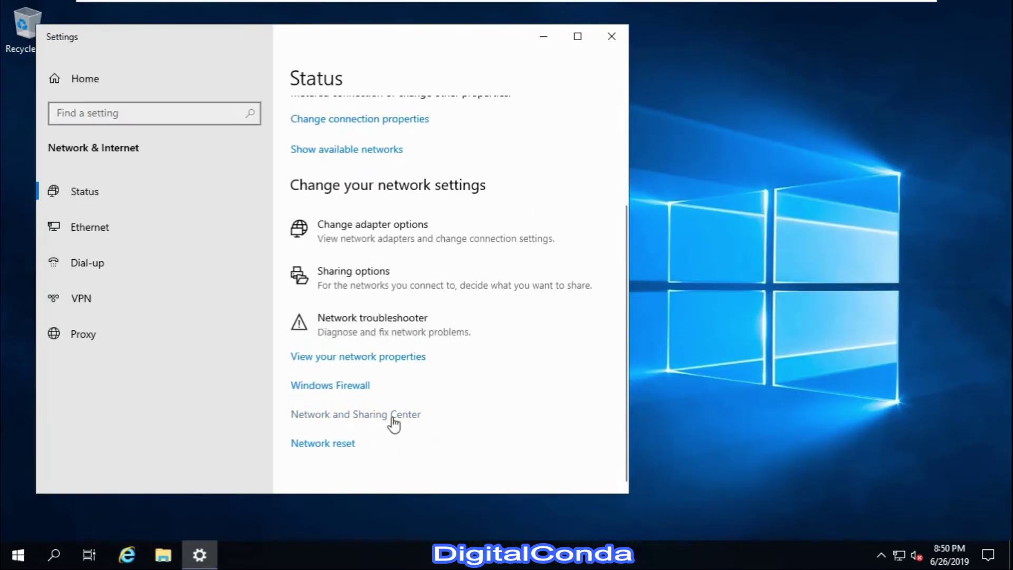
pyautogui.click(583, 179)
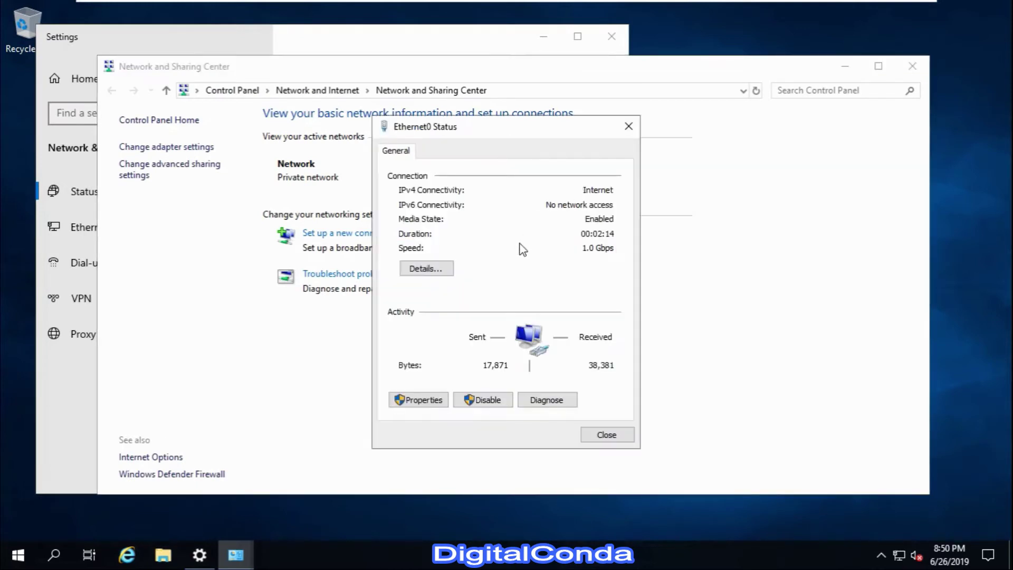
pyautogui.click(417, 398)
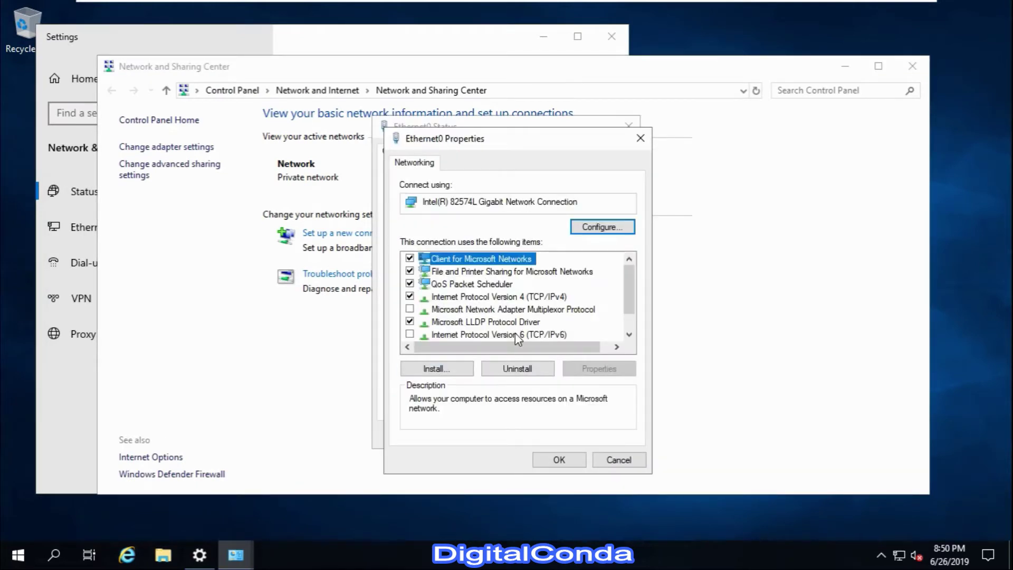
pyautogui.doubleClick(522, 296)
pyautogui.click(524, 301)
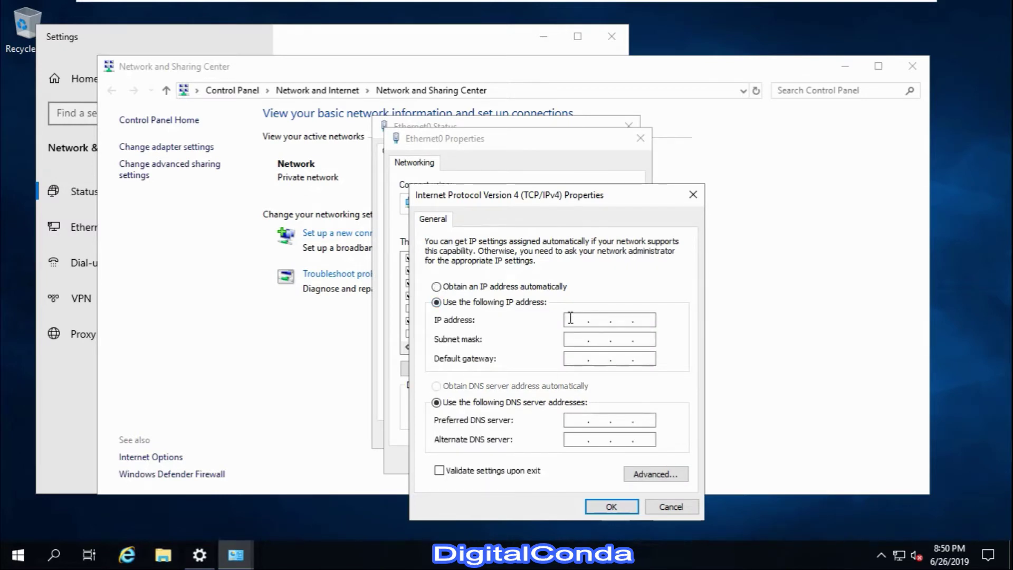
# Set the IP address to 192.168.0.111, subnet mask 255.255.255.0, default gateway 192.168.0.1 and preferred DNS server 127.0.0.1, and accept the settings
pyautogui.write('192 . 168 . 0 . 111')
pyautogui.press('Tab')
pyautogui.press('Tab')
pyautogui.write('192 . 168 .  .')
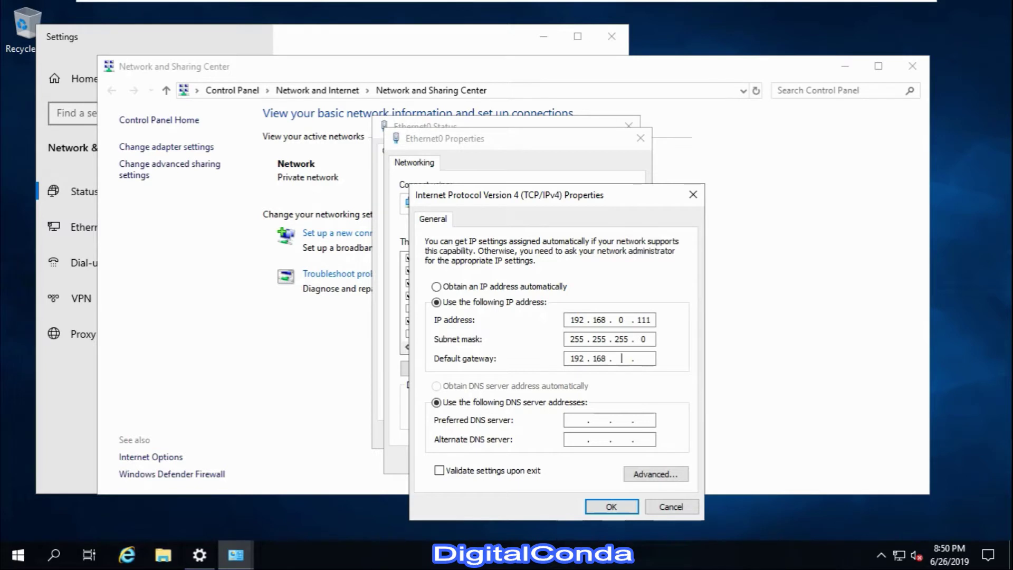
pyautogui.write('0 . 1')
pyautogui.press('Tab')
pyautogui.press('Tab')
pyautogui.write('127 . 0 . 0 . 1')
pyautogui.click(612, 507)
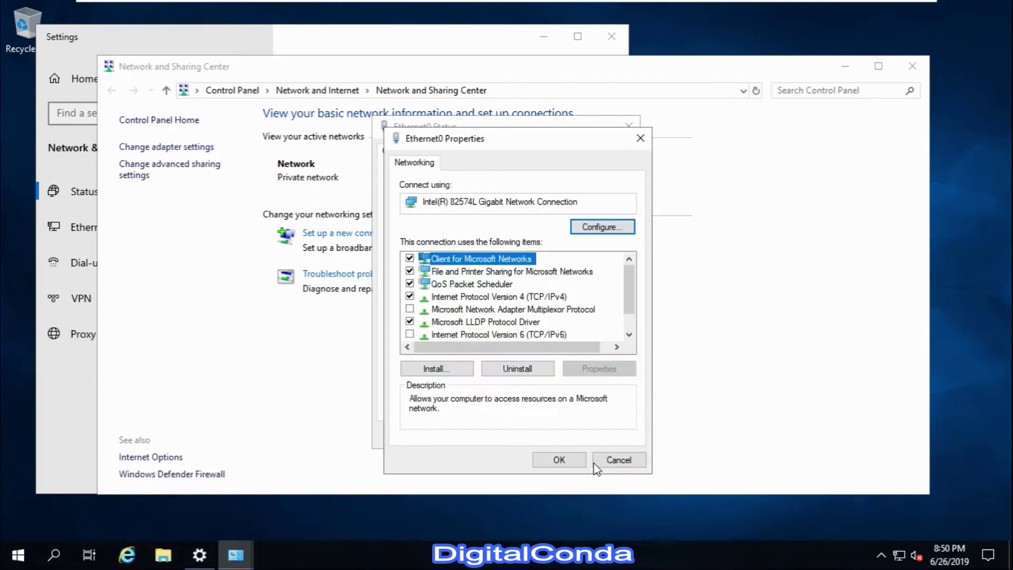
# Save the Ethernet0 properties and close all open network and settings windows
pyautogui.click(570, 455)
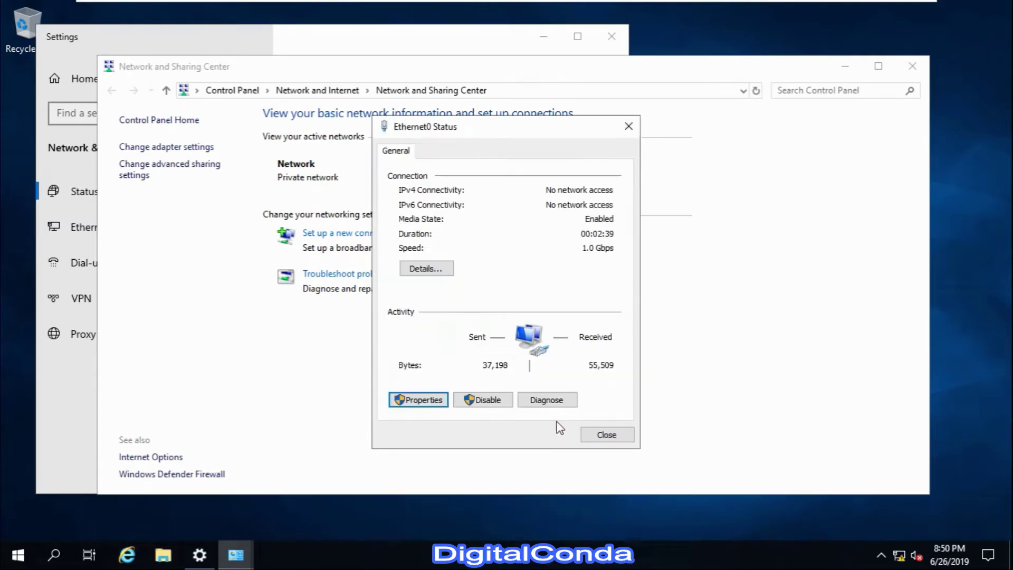
pyautogui.click(607, 434)
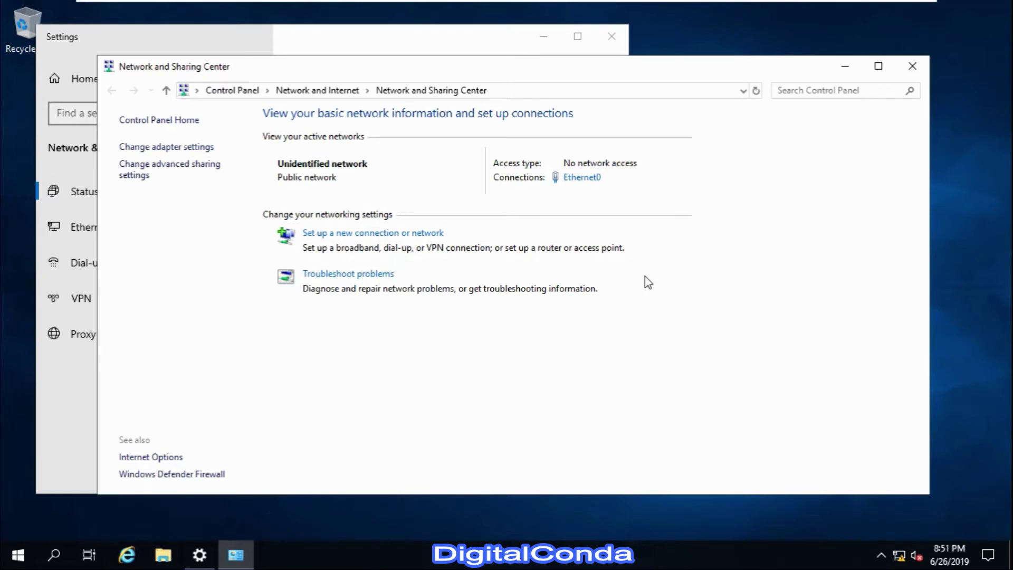
pyautogui.click(913, 66)
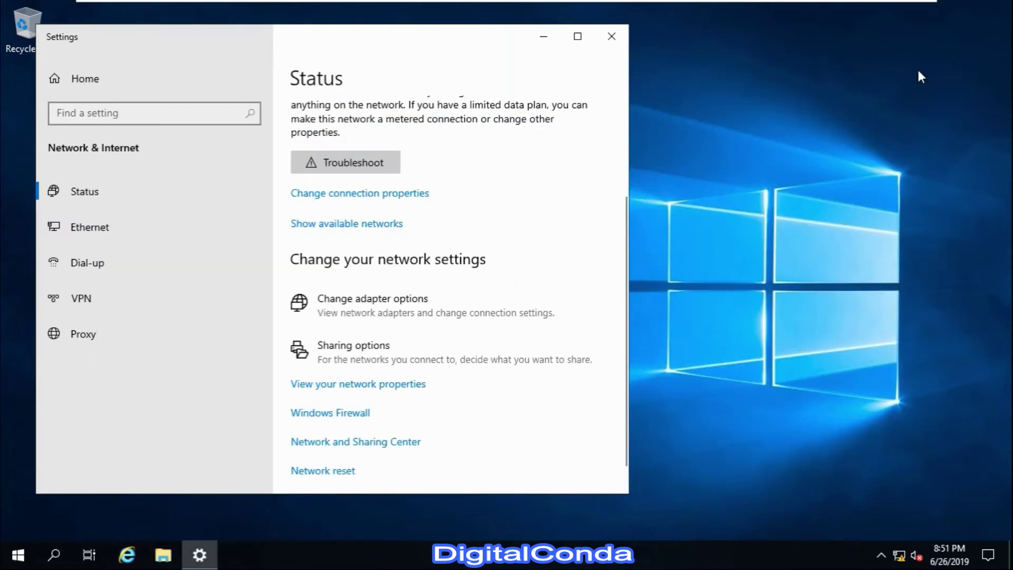
pyautogui.click(617, 44)
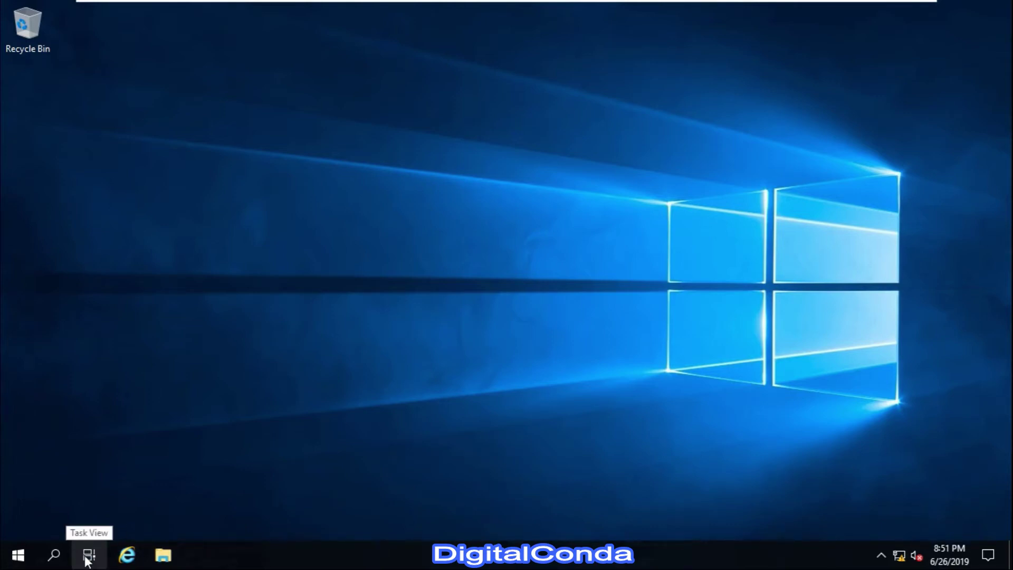
# In Server Manager, start adding roles and features with a role-based installation on the server DIGITALCONDA-DC
pyautogui.press('super')
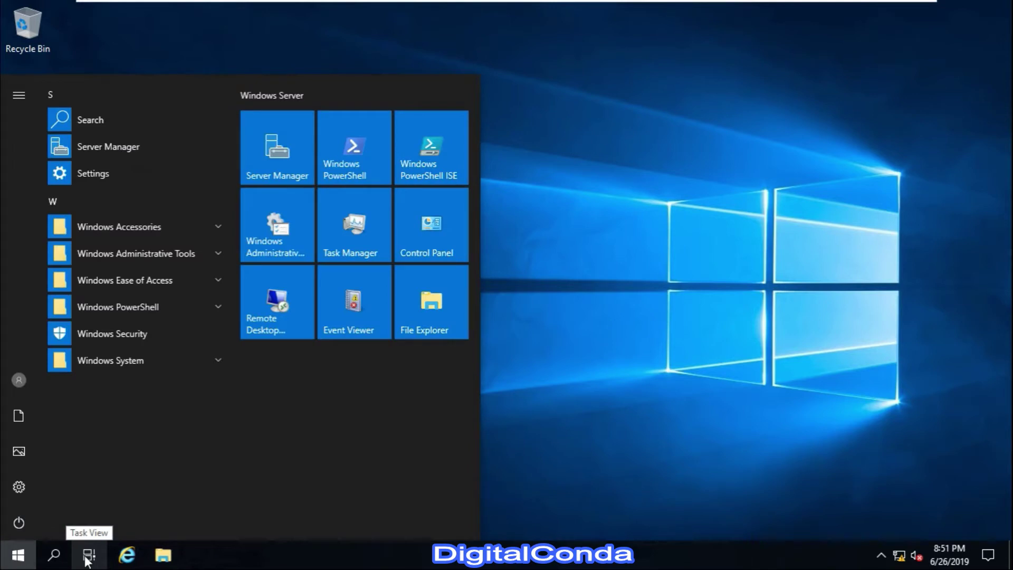
pyautogui.click(118, 147)
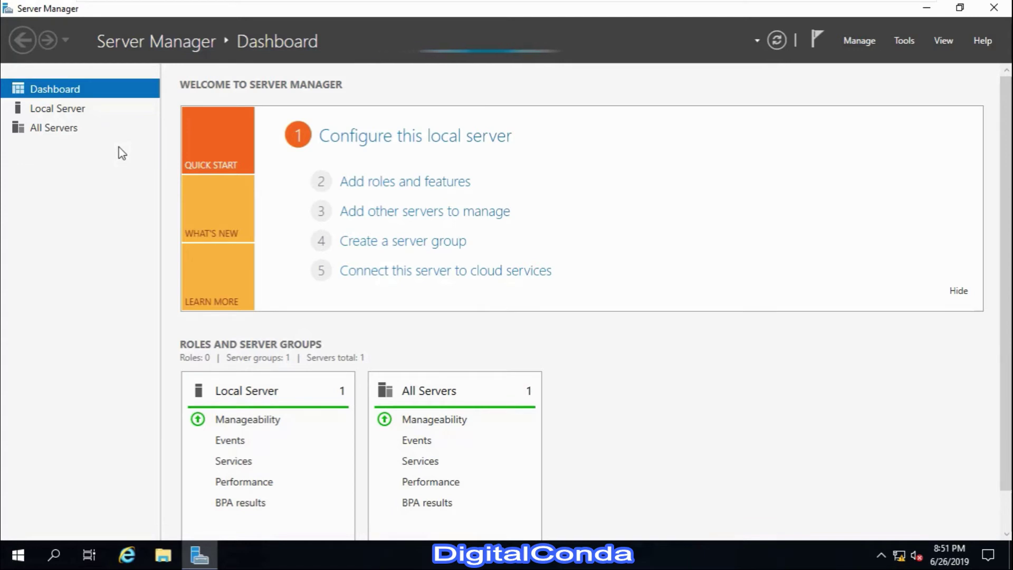
pyautogui.click(862, 40)
pyautogui.click(873, 60)
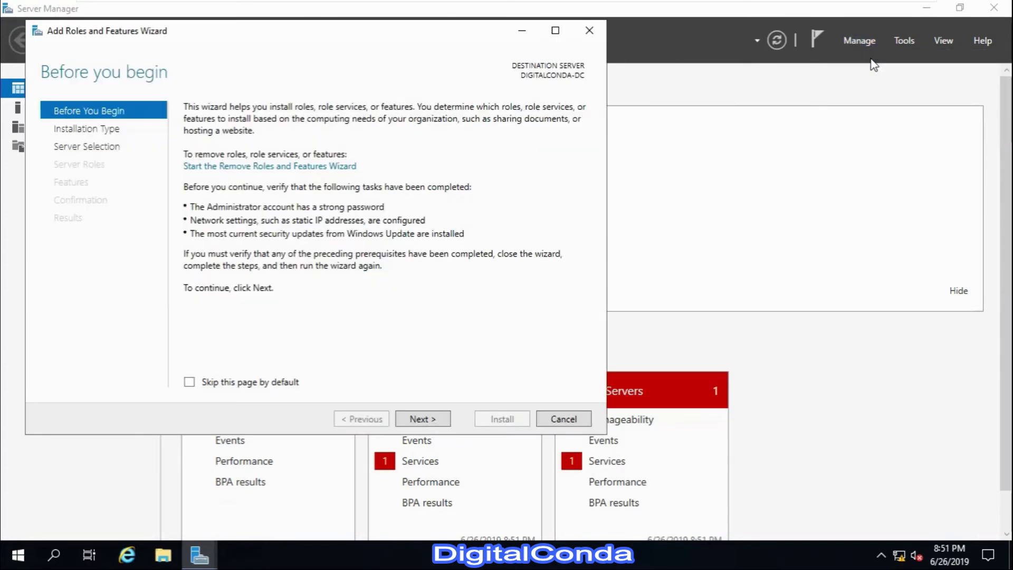
pyautogui.click(429, 420)
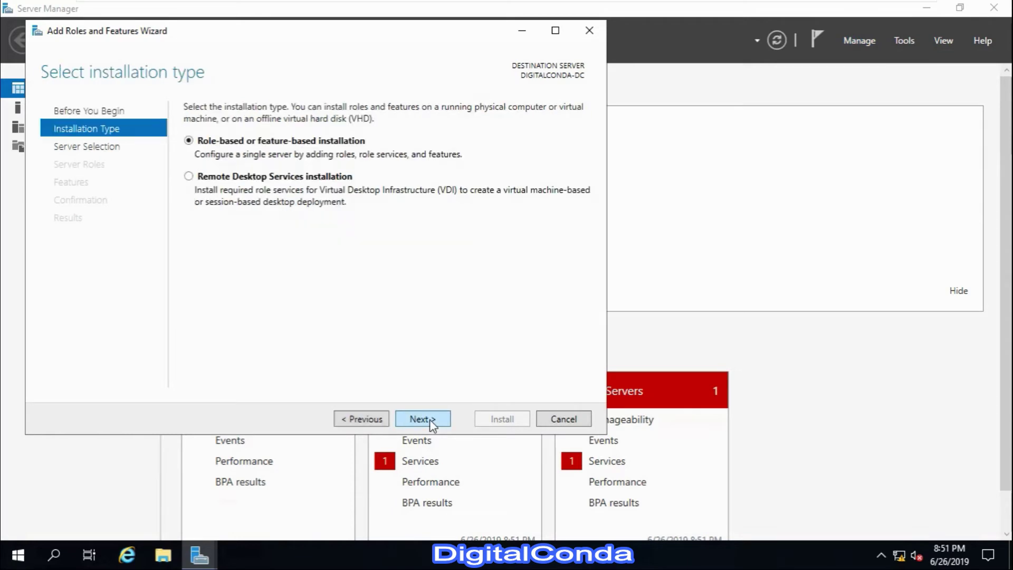
pyautogui.click(430, 419)
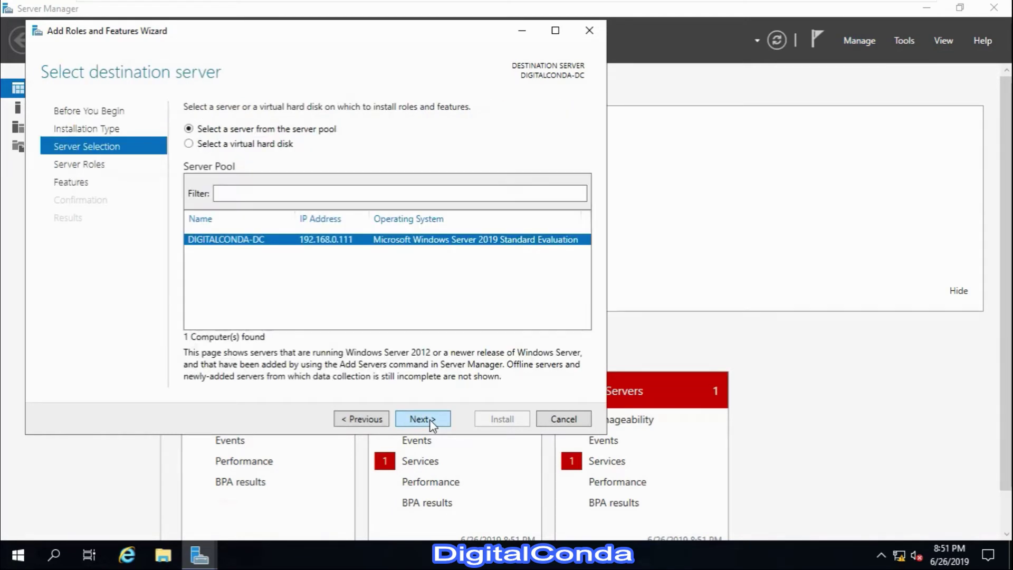
pyautogui.click(430, 419)
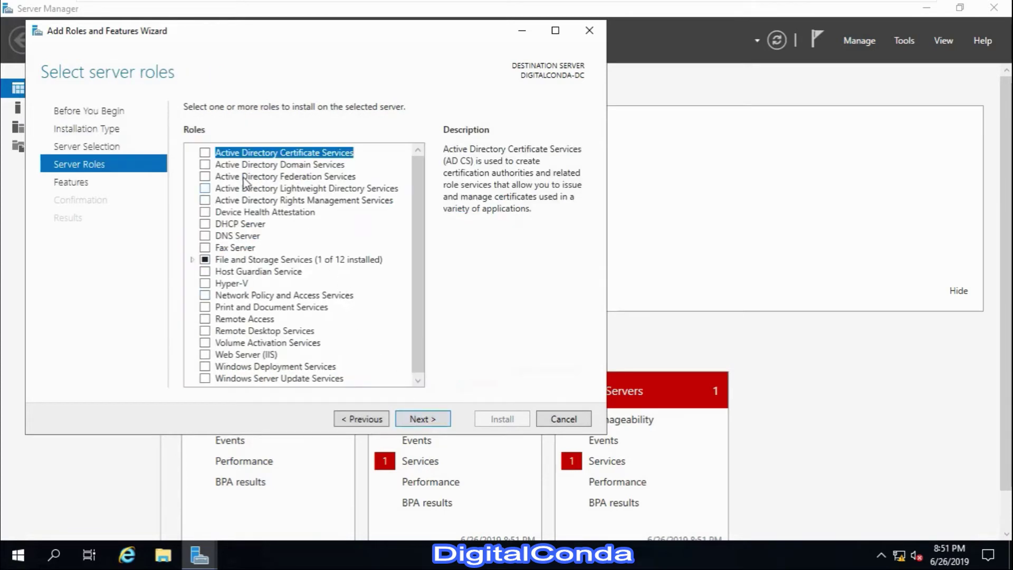
# Select the Active Directory Domain Services role with its required features, and proceed to the installation confirmation with the default feature selection
pyautogui.click(210, 165)
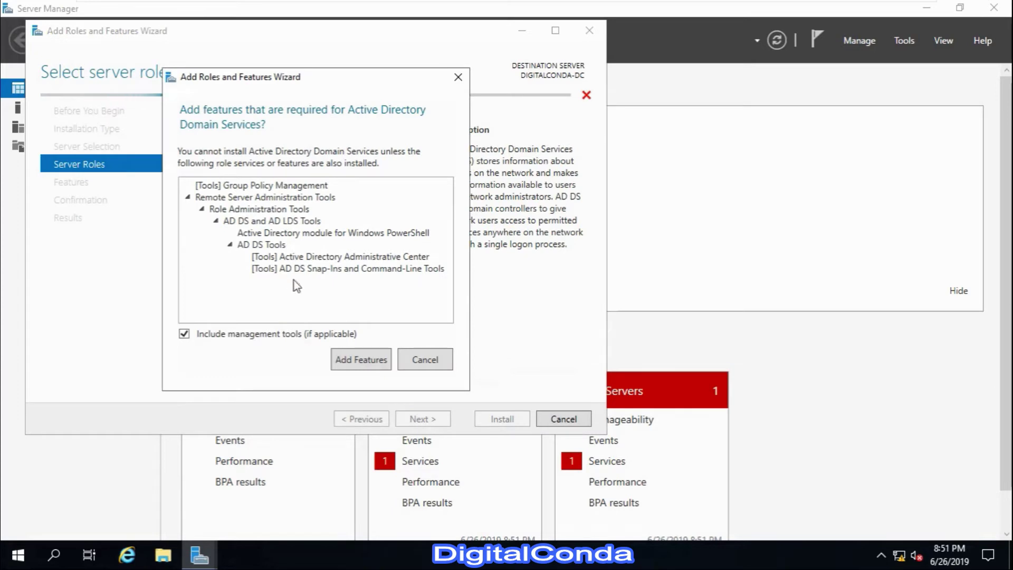
pyautogui.click(357, 364)
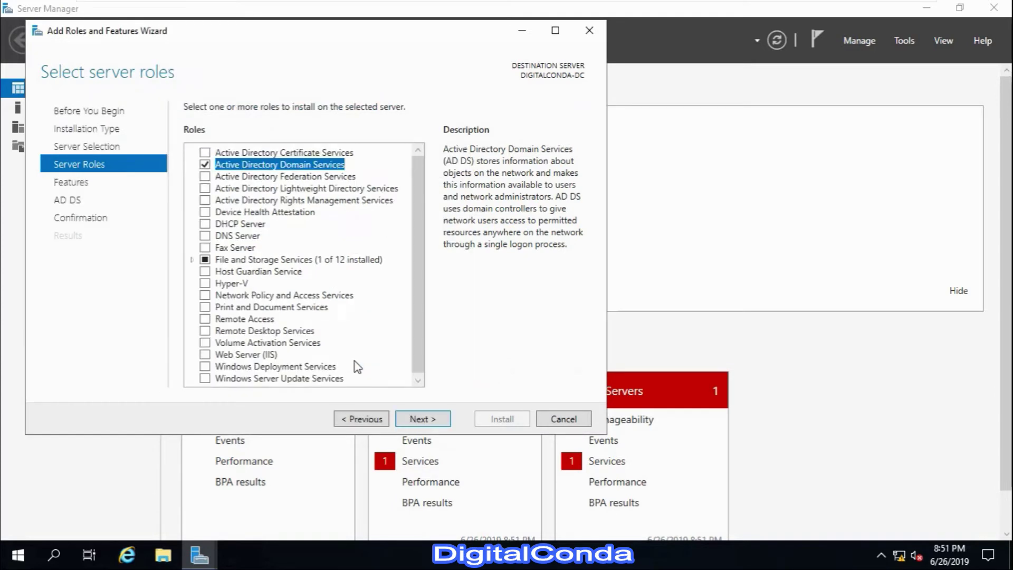
pyautogui.click(431, 421)
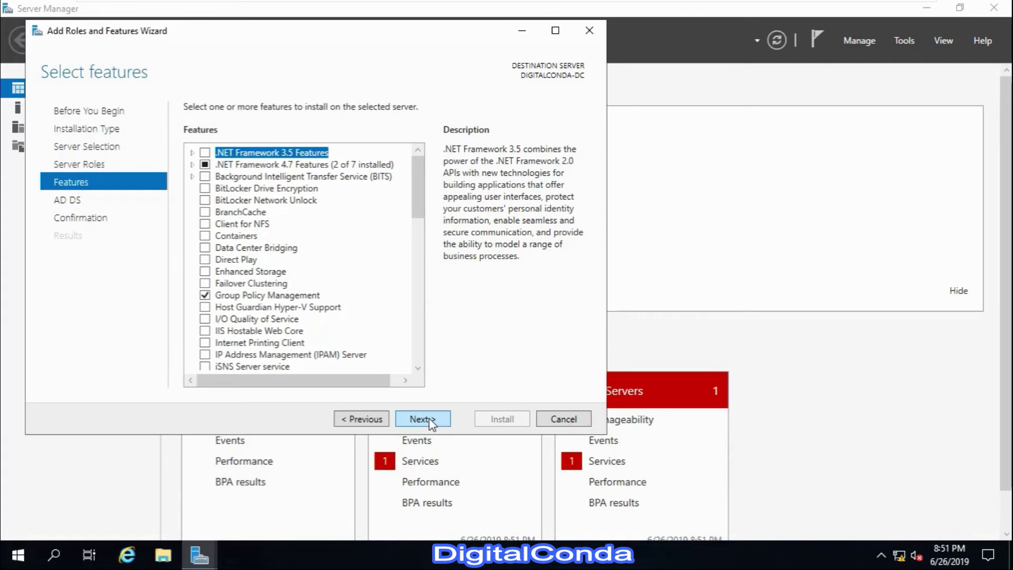
pyautogui.click(432, 421)
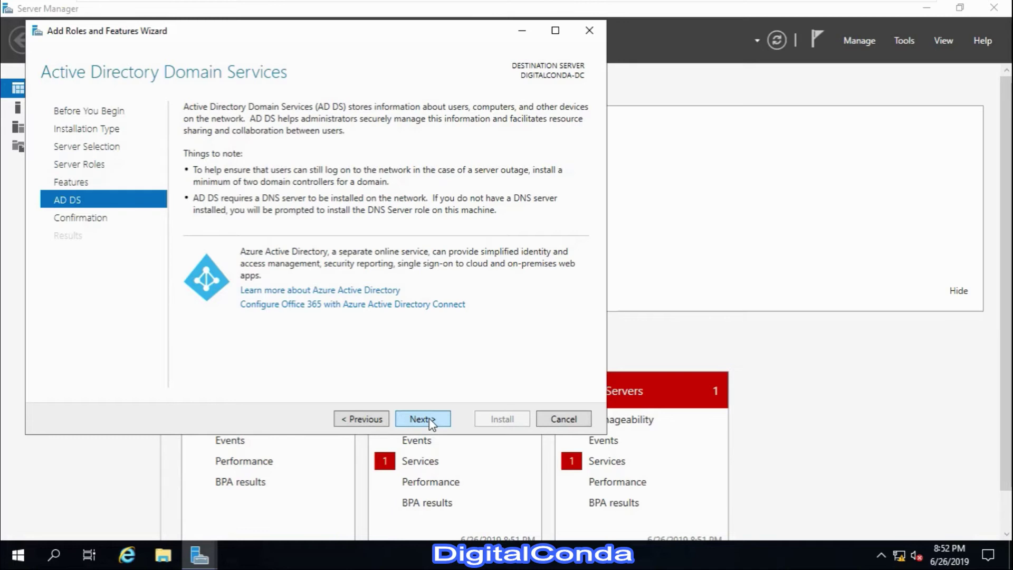
pyautogui.click(431, 422)
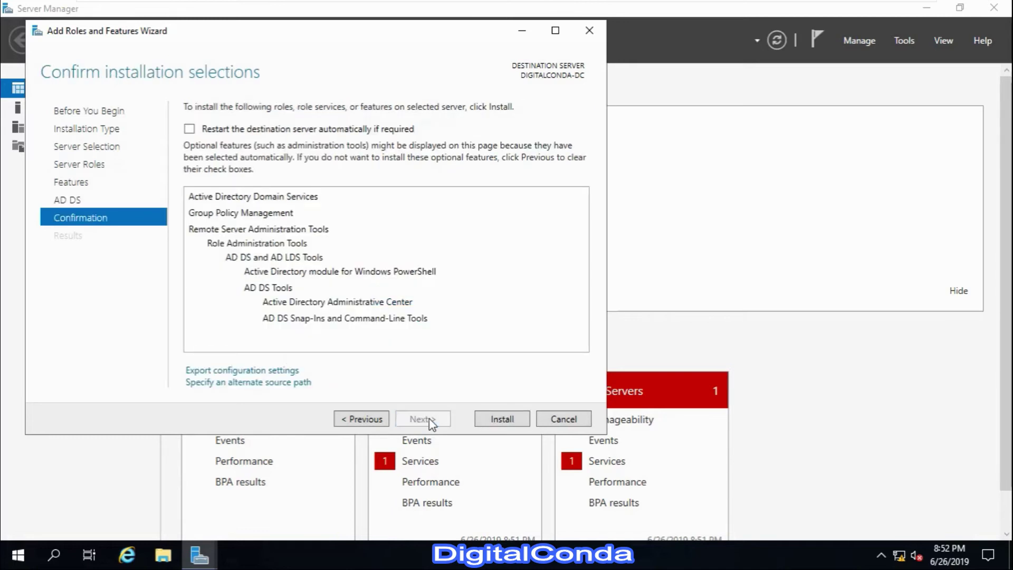
# Allow the destination server to restart automatically if required, and install the selected role and features
pyautogui.click(342, 131)
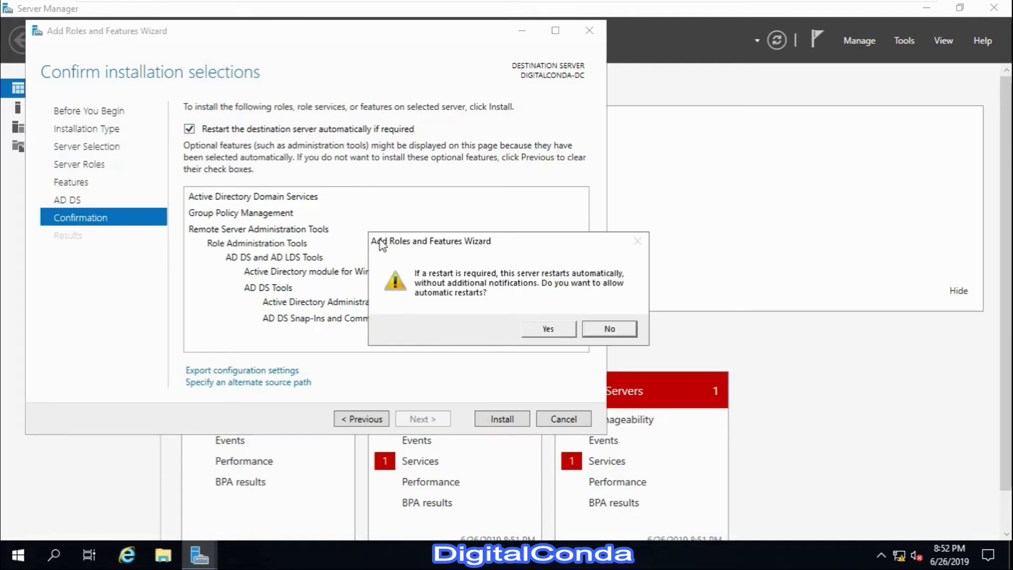
pyautogui.click(538, 332)
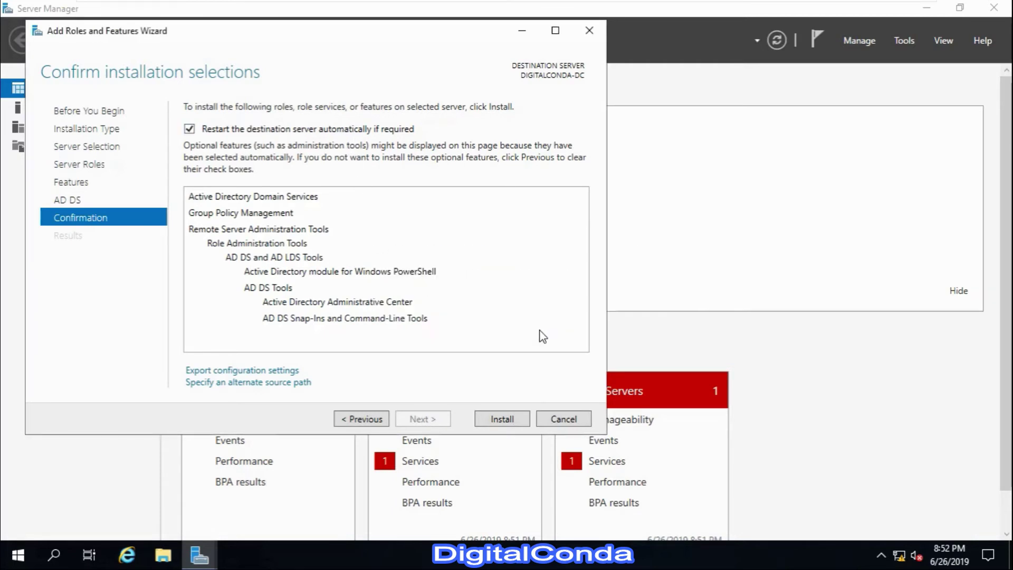
pyautogui.click(508, 420)
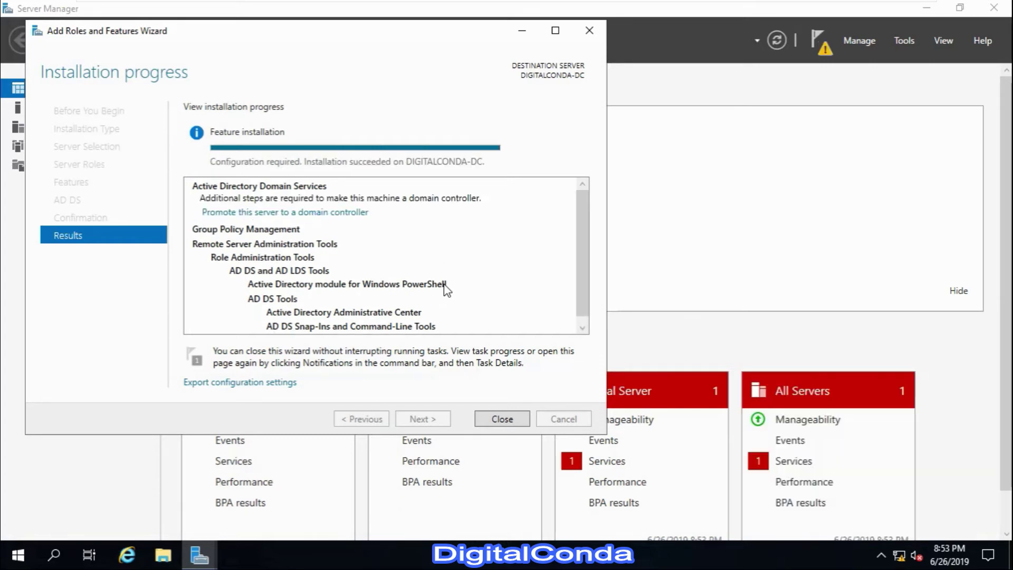
# Start promoting the server to a domain controller in a new forest with the root domain name DIGITALCONDA.LOCAL
pyautogui.click(326, 214)
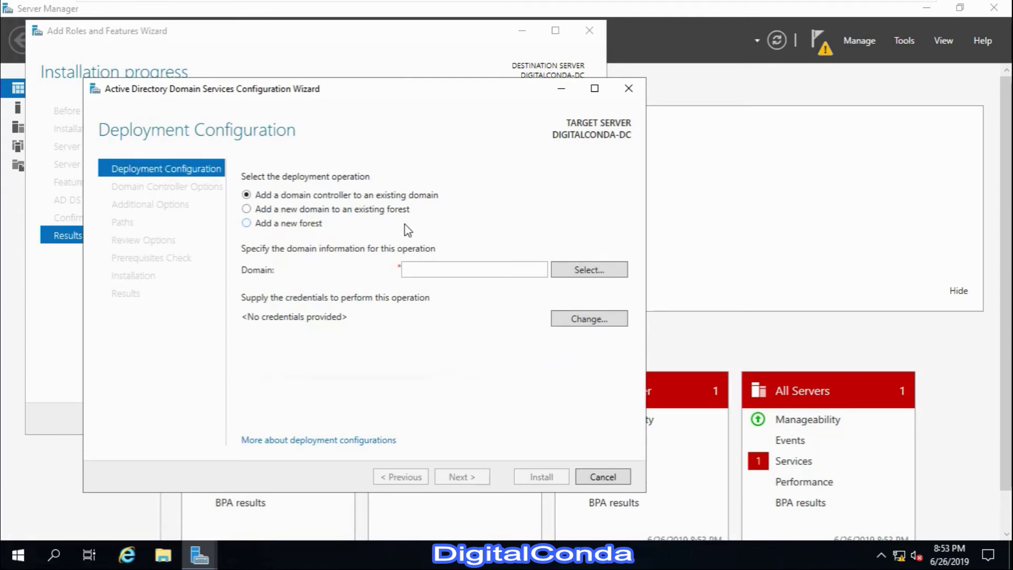
pyautogui.click(315, 224)
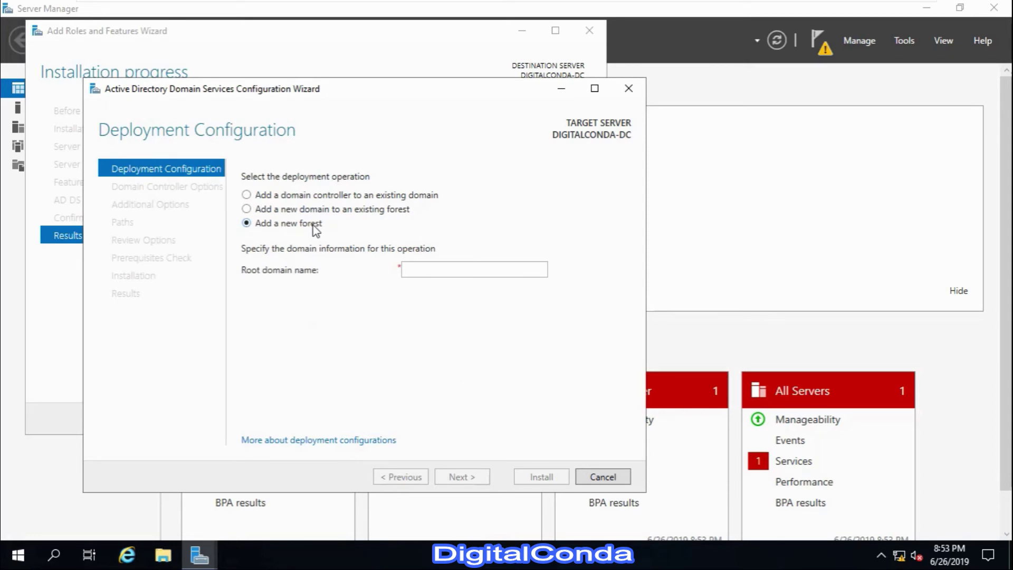
pyautogui.click(420, 272)
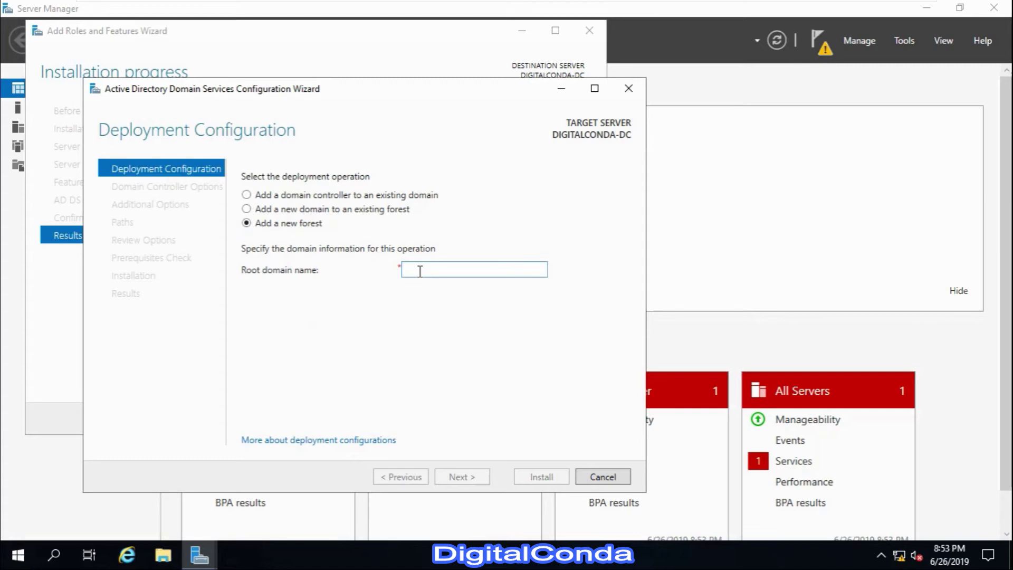
pyautogui.write('DiGITA')
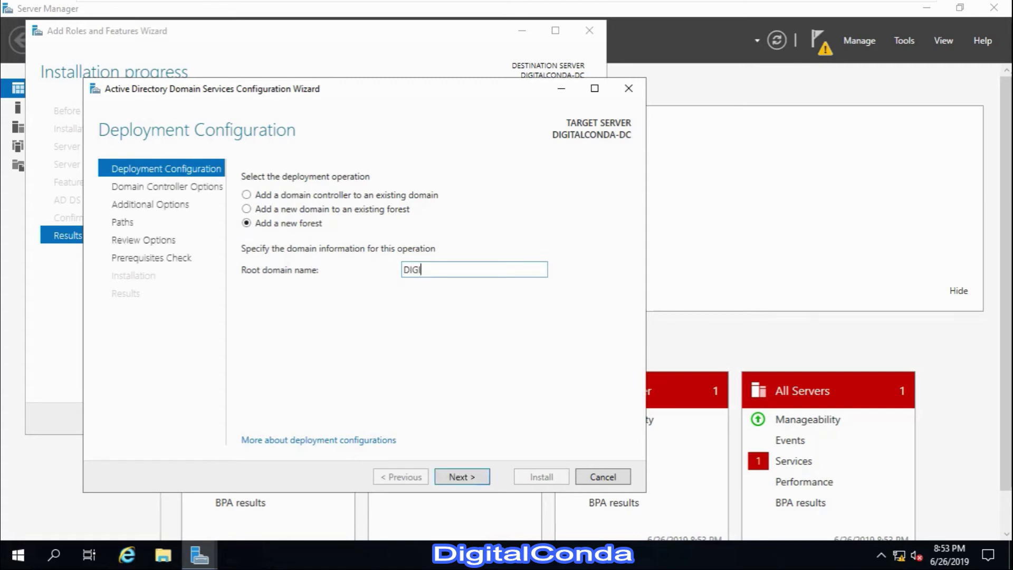
pyautogui.write('LCONDA.LOCAL')
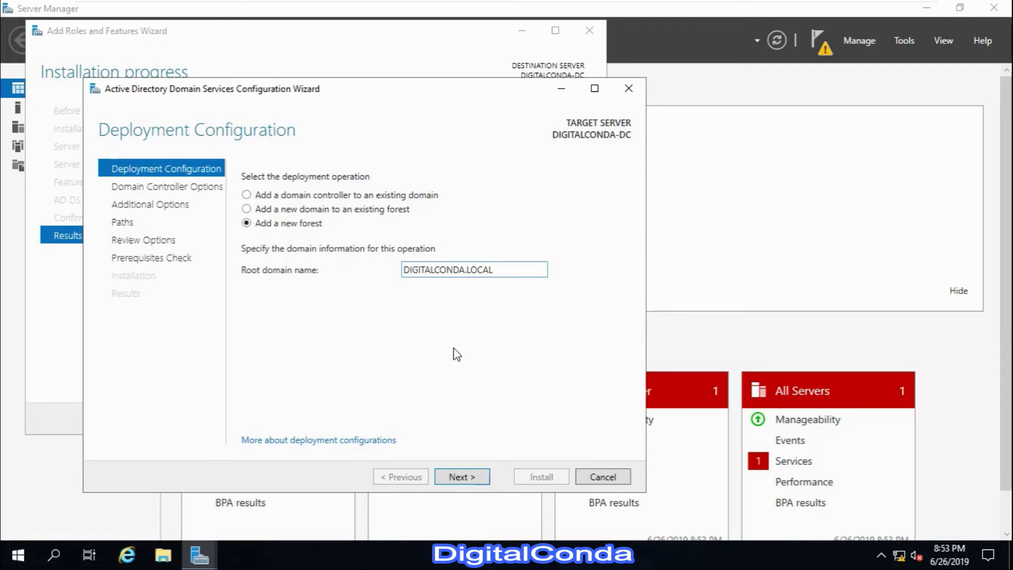
pyautogui.click(471, 476)
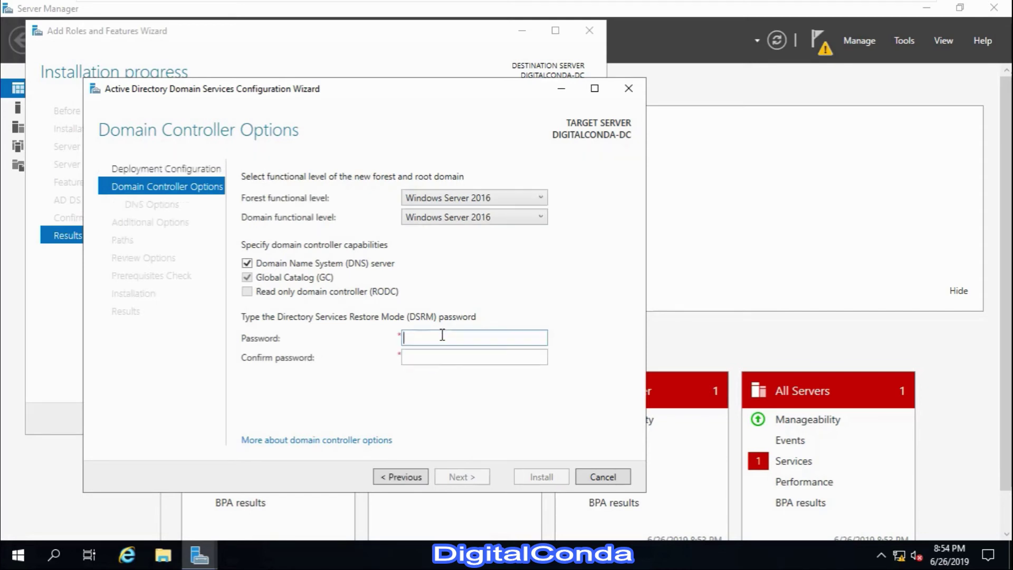
# Enter and confirm the Directory Services Restore Mode (DSRM) password for the domain controller
pyautogui.write('••••••••••')
pyautogui.press('Tab')
pyautogui.write('••••')
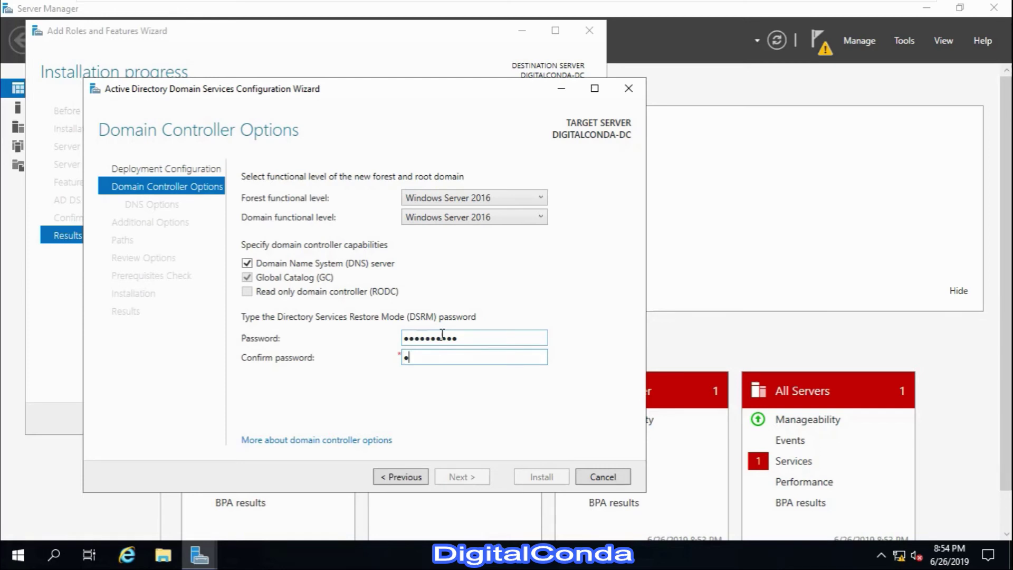
pyautogui.write('••••••')
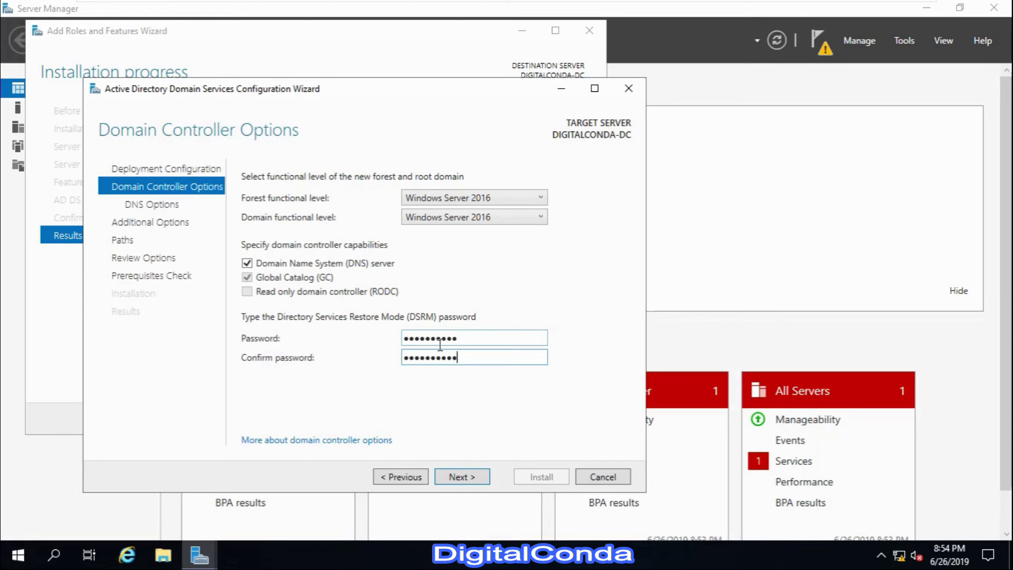
# Keep the default DNS options, the NetBIOS domain name DIGITALCONDA and the default AD DS folder paths, and proceed to the options review
pyautogui.click(463, 477)
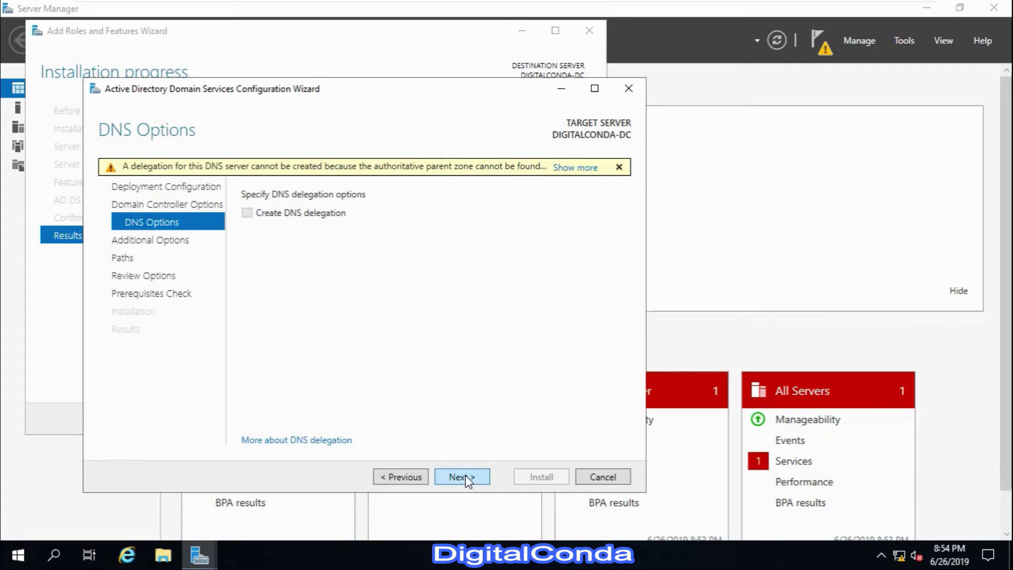
pyautogui.click(463, 477)
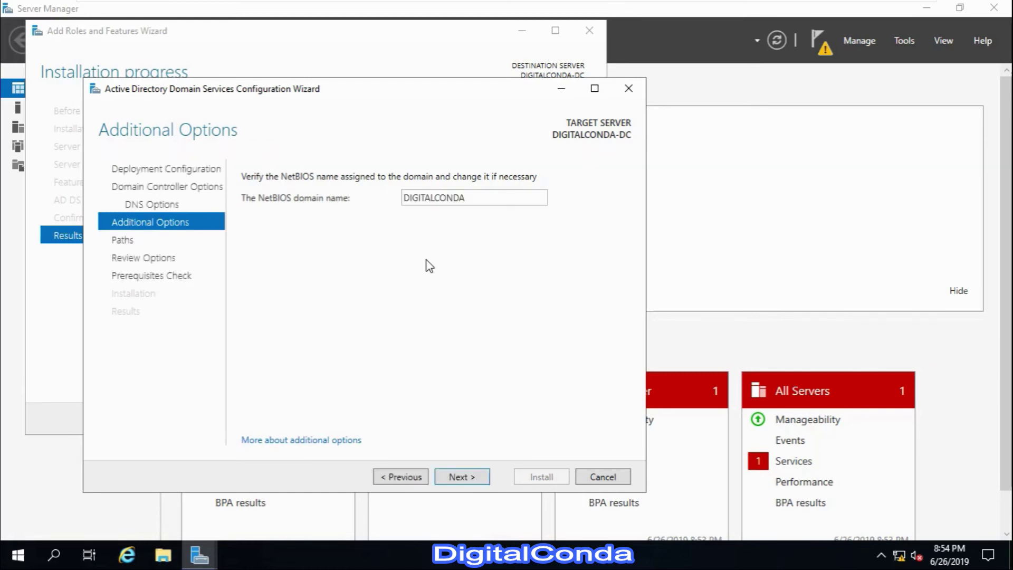
pyautogui.click(467, 478)
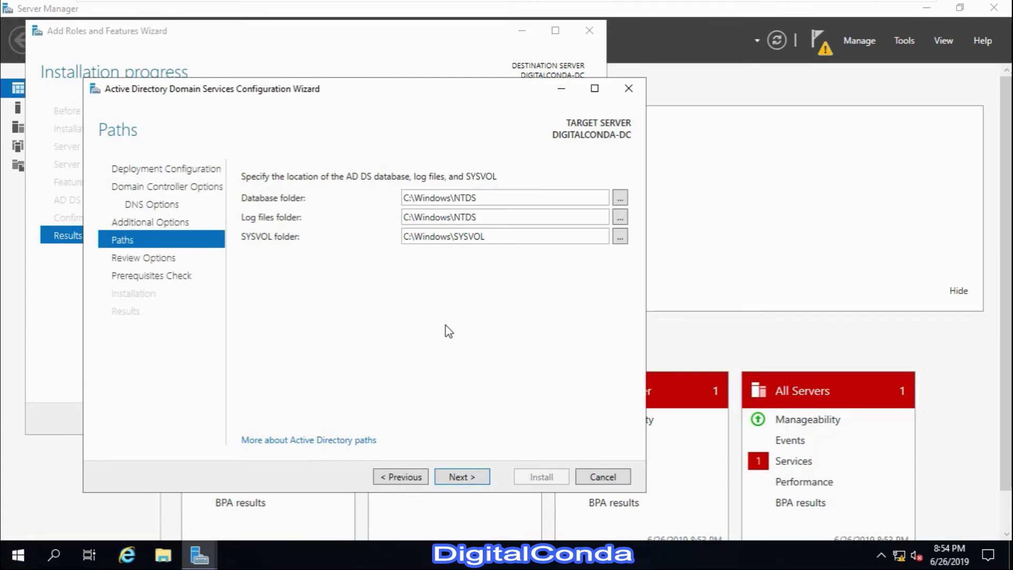
pyautogui.click(464, 479)
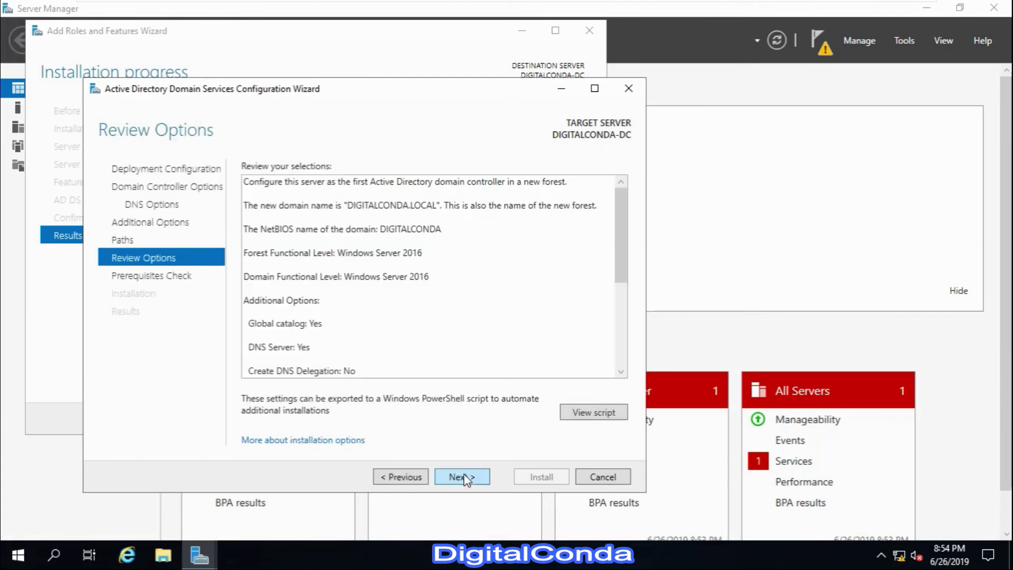
# Accept the reviewed options, check the prerequisite results, and install the domain controller configuration
pyautogui.click(481, 477)
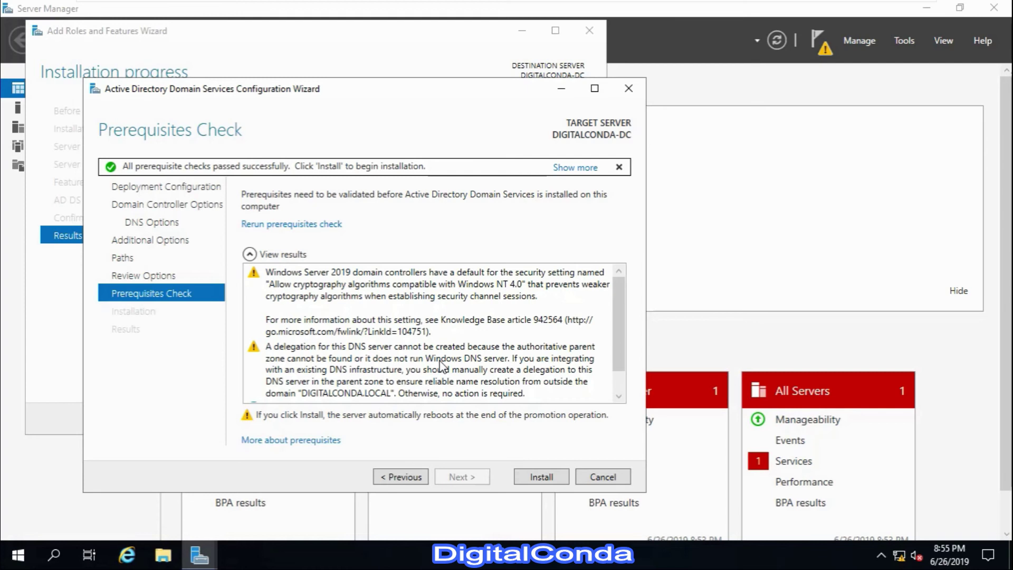
pyautogui.scroll(-1, 440, 364)
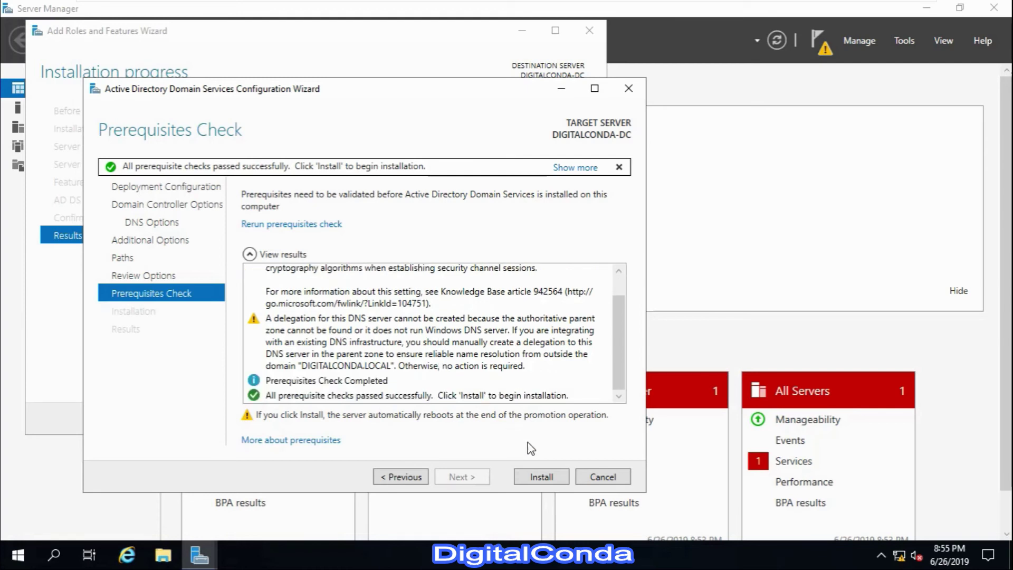
pyautogui.click(544, 473)
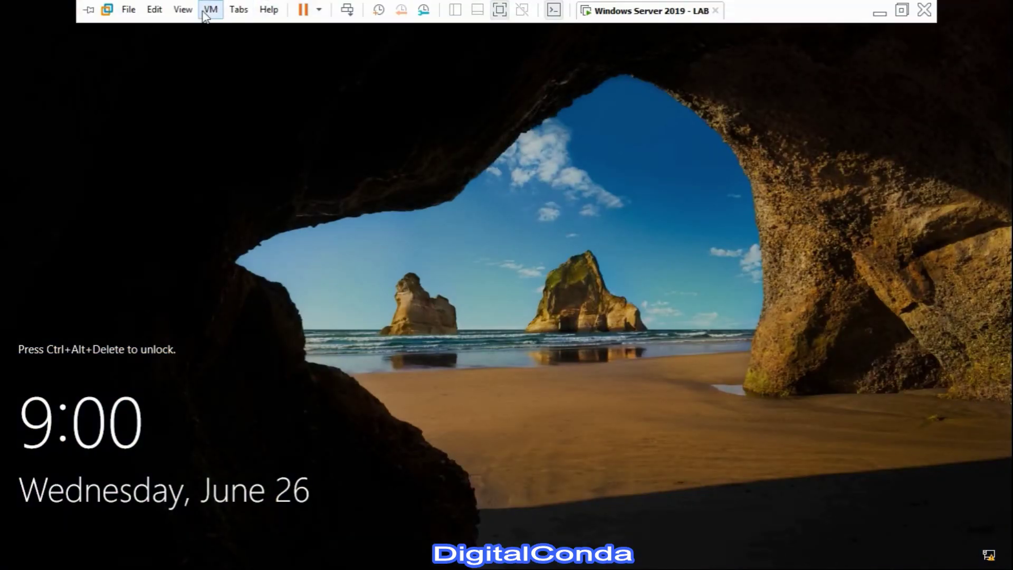
# Unlock the restarted server and sign in to the DIGITALCONDA domain as Administrator with the account password
pyautogui.press('ctrl+alt+Insert')
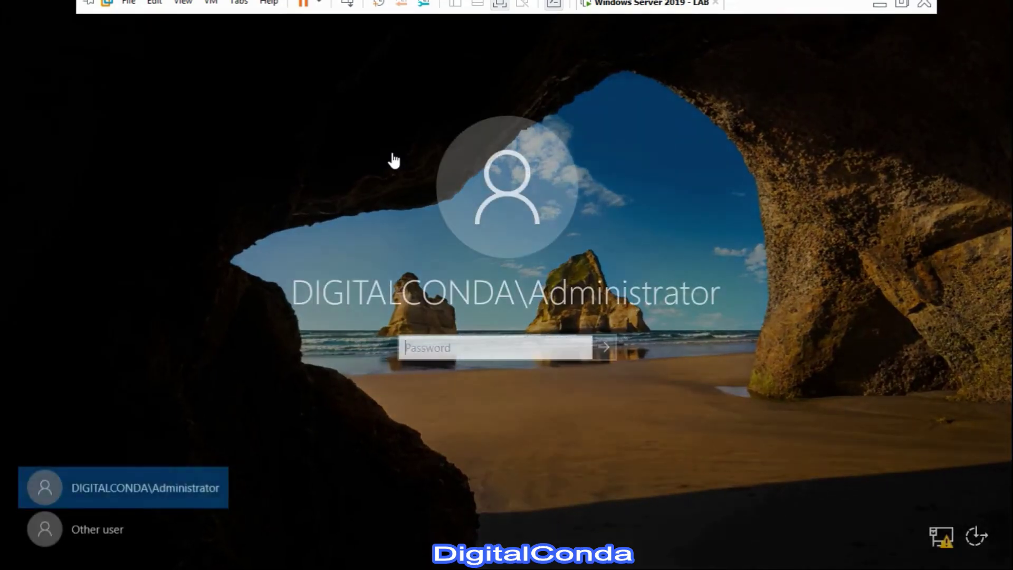
pyautogui.click(448, 346)
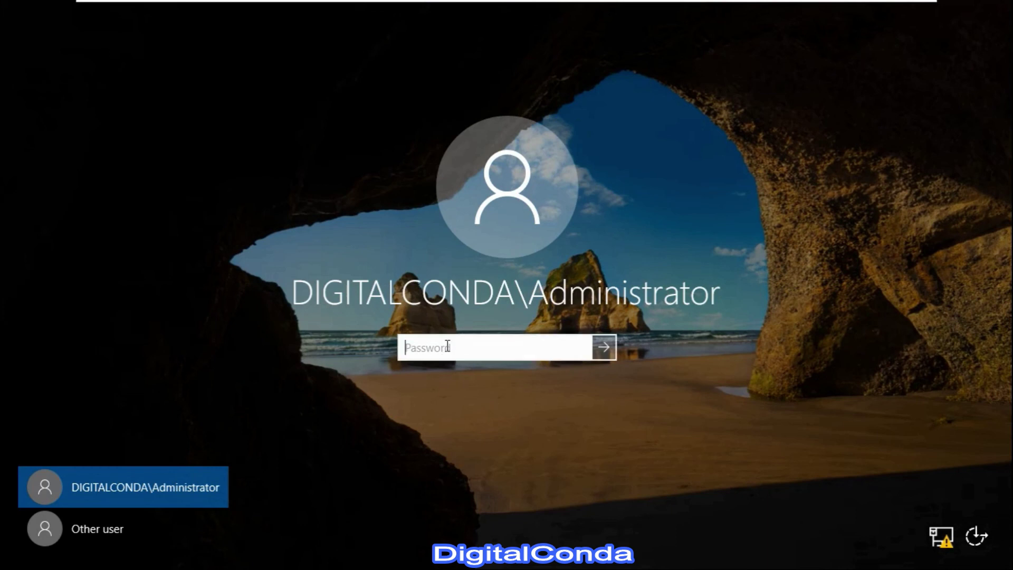
pyautogui.write('••••••••••')
pyautogui.press('Return')
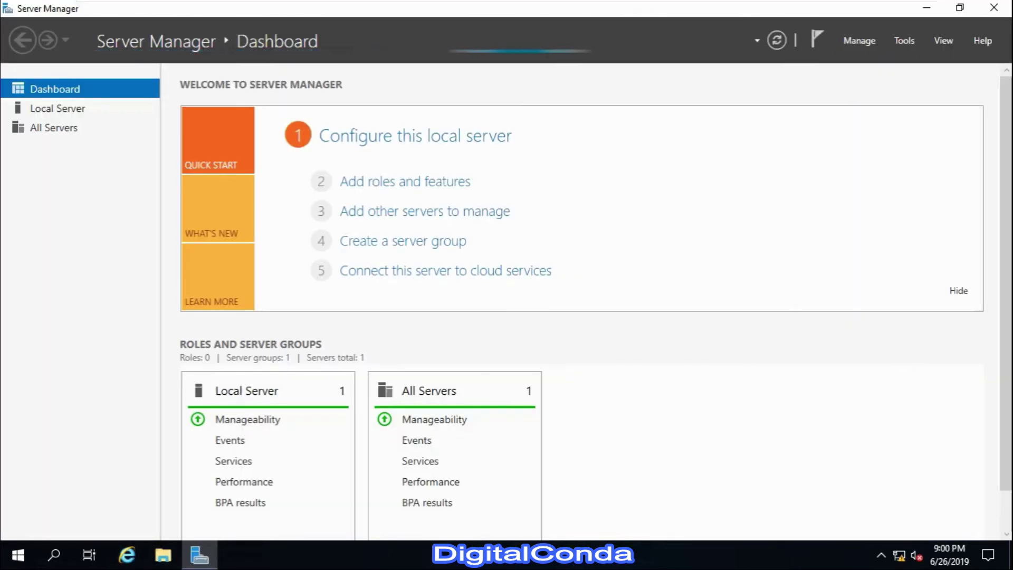
# Close Server Manager, and run dsa.msc to view the domain's Computers container in Active Directory Users and Computers
pyautogui.click(997, 9)
pyautogui.press('super+r')
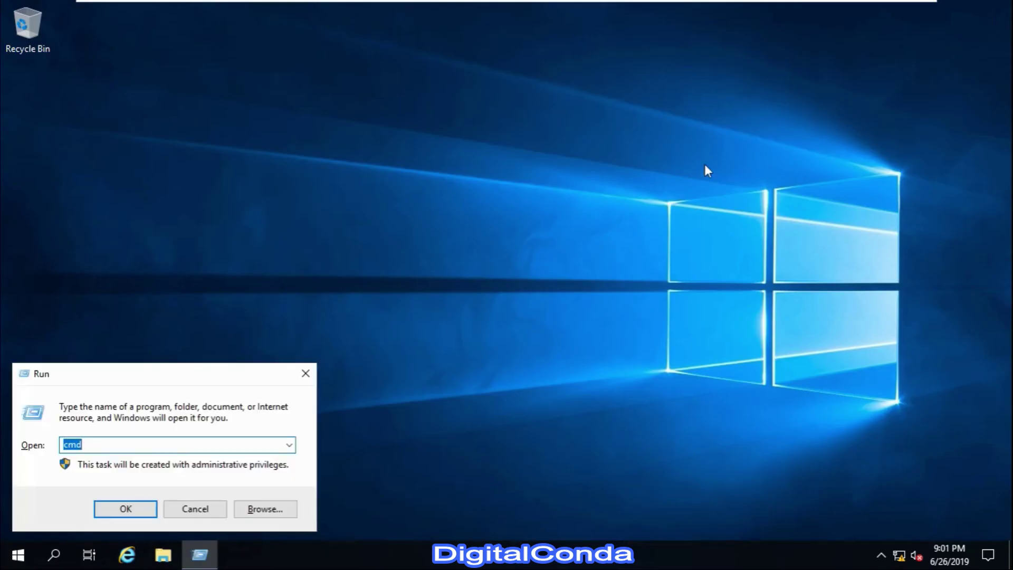
pyautogui.write('dsa.msc')
pyautogui.press('Return')
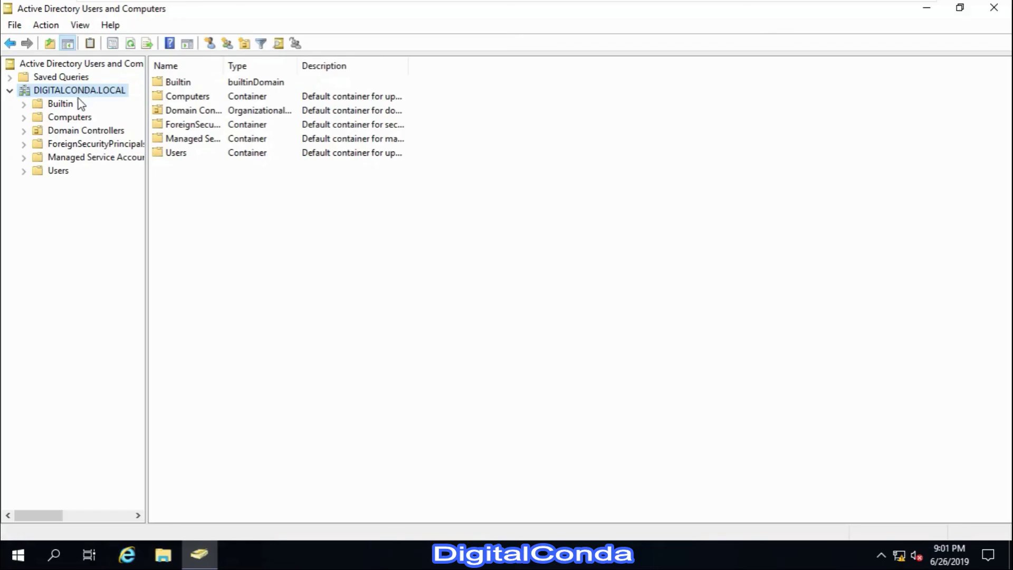
pyautogui.click(64, 117)
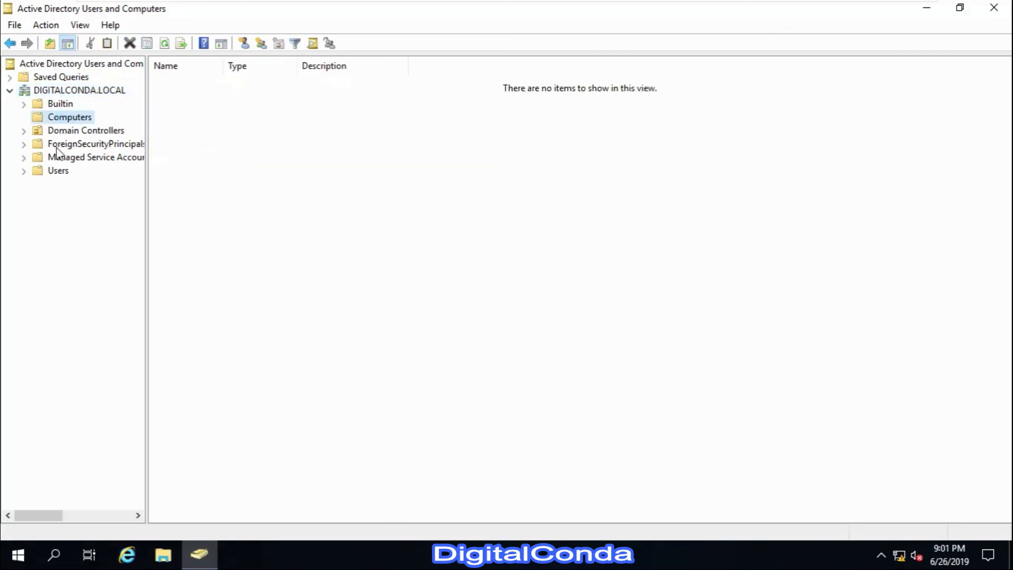
# Create an organizational unit named IT Admin directly under the DIGITALCONDA.LOCAL domain, keeping protection from accidental deletion
pyautogui.rightClick(75, 90)
pyautogui.moveTo(125, 205)
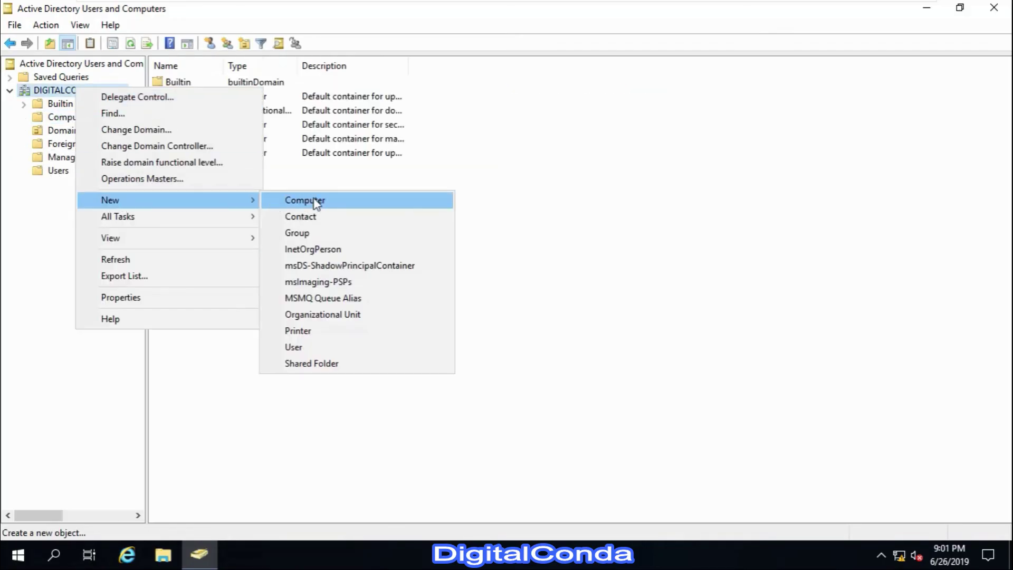
pyautogui.click(317, 314)
pyautogui.write('IT Admin')
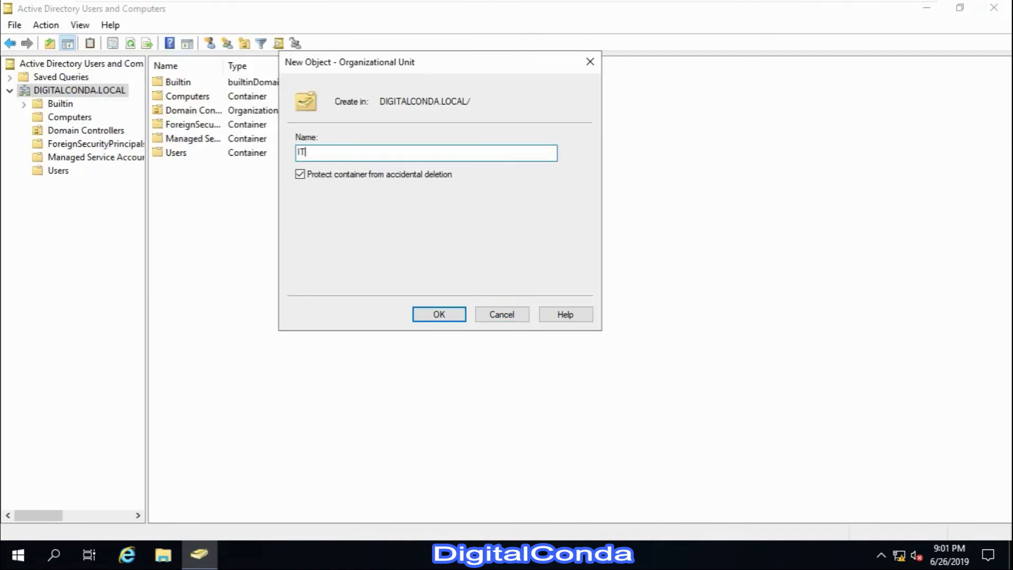
pyautogui.press('Return')
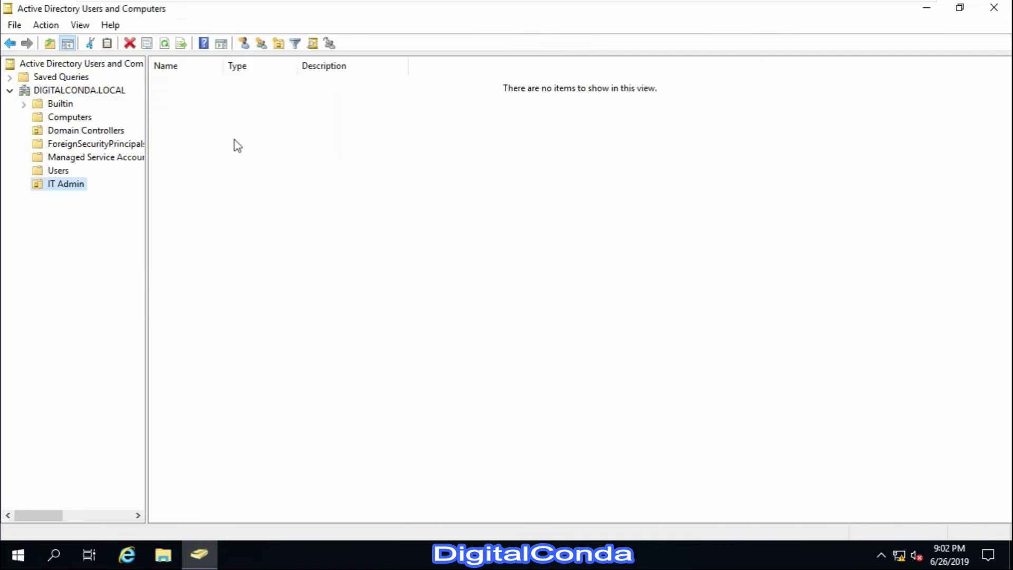
# Start creating a new user in the IT Admin organizational unit
pyautogui.rightClick(217, 136)
pyautogui.moveTo(280, 197)
pyautogui.click(401, 346)
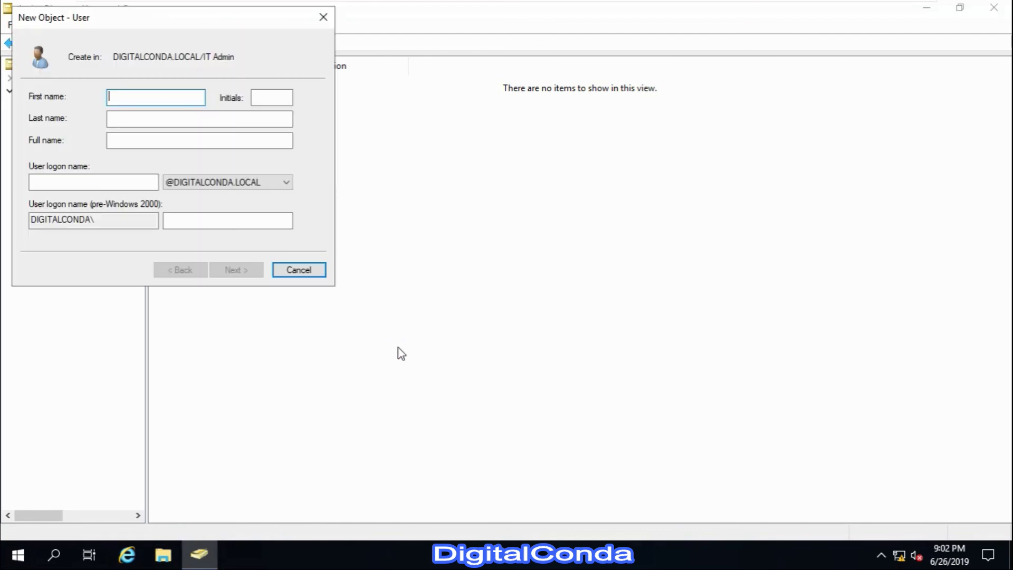